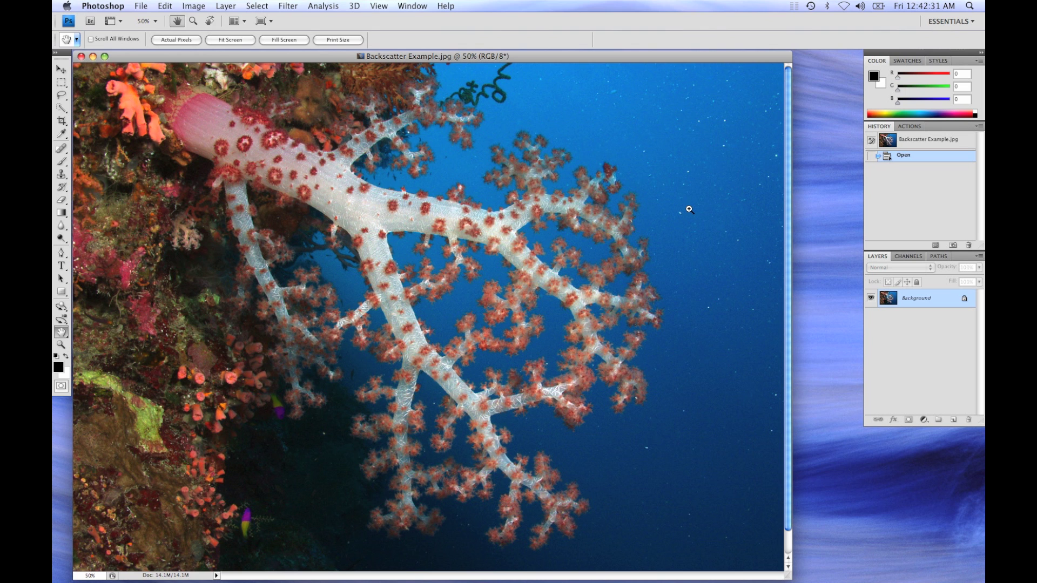
Zoom the coral photo to 100% and scroll to the speckled blue water beside the coral
key(super+equal)
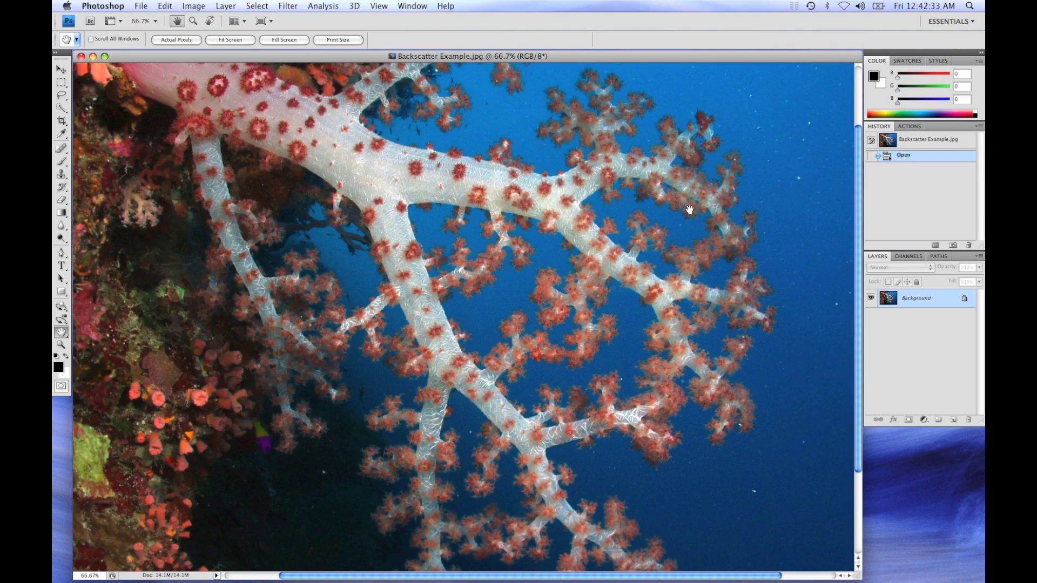
key(super+equal)
scroll(690, 209, up, 10)
scroll(690, 209, right, 10)
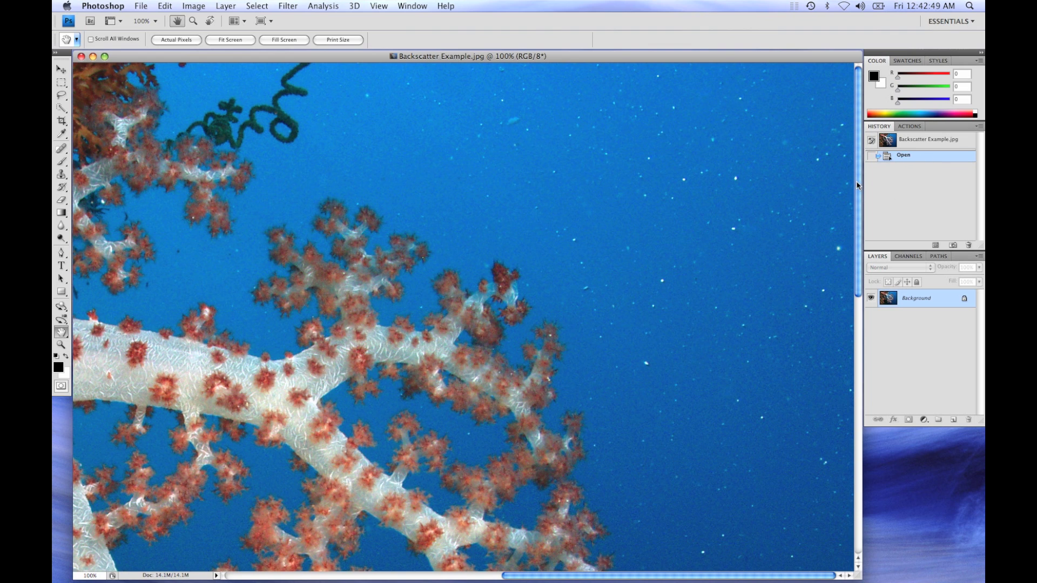
Apply Dust & Scratches with Radius 5 and Threshold 0 to blur out the white specks
click(286, 6)
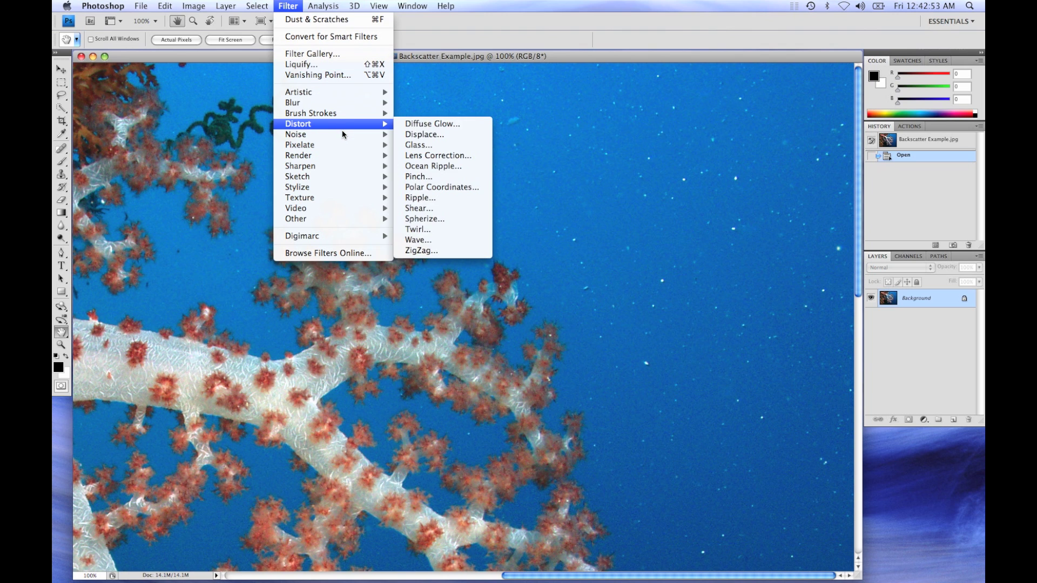
mouse_move(345, 134)
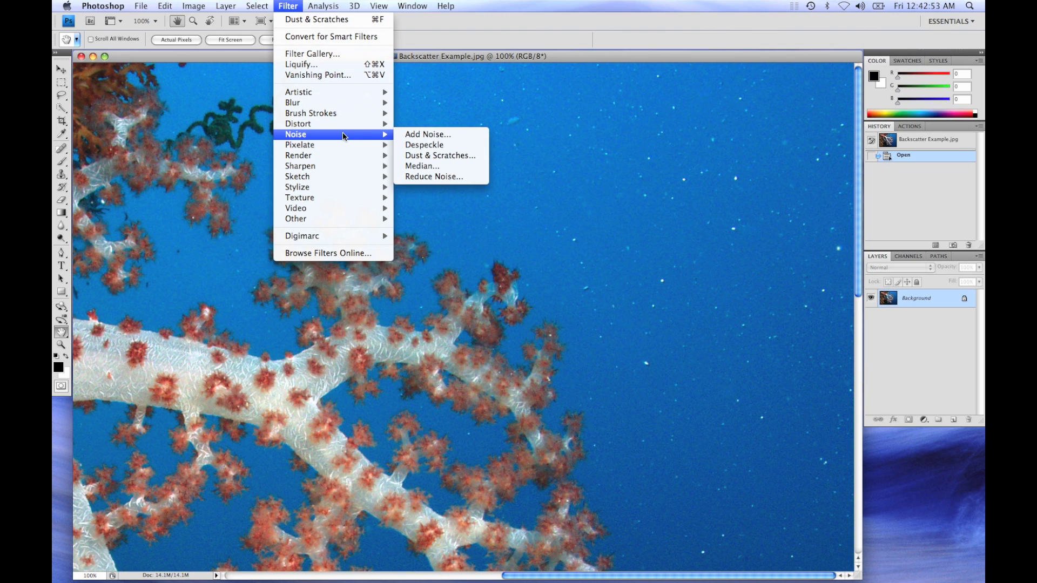
click(431, 157)
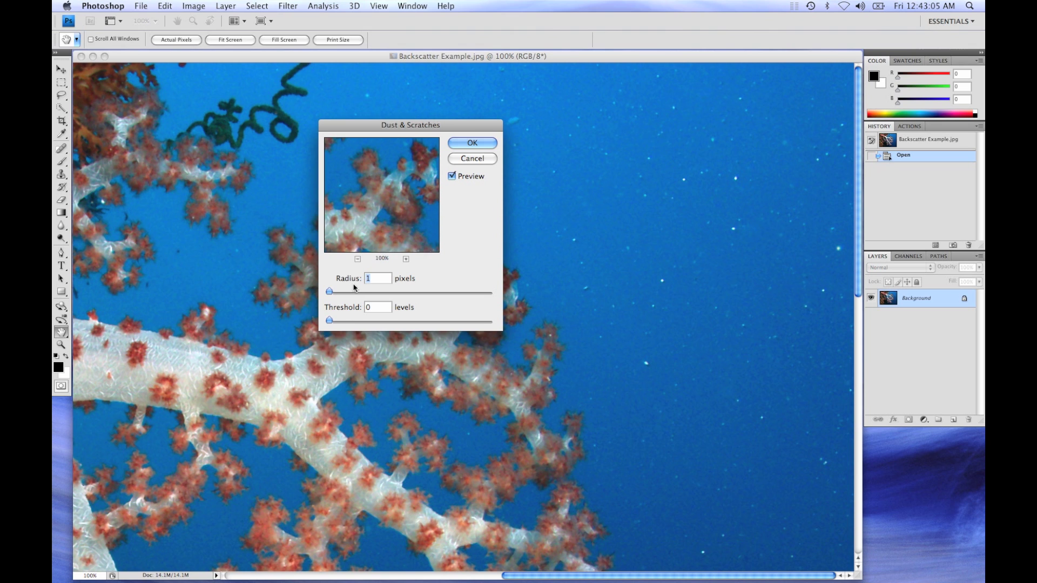
drag(331, 293, 338, 294)
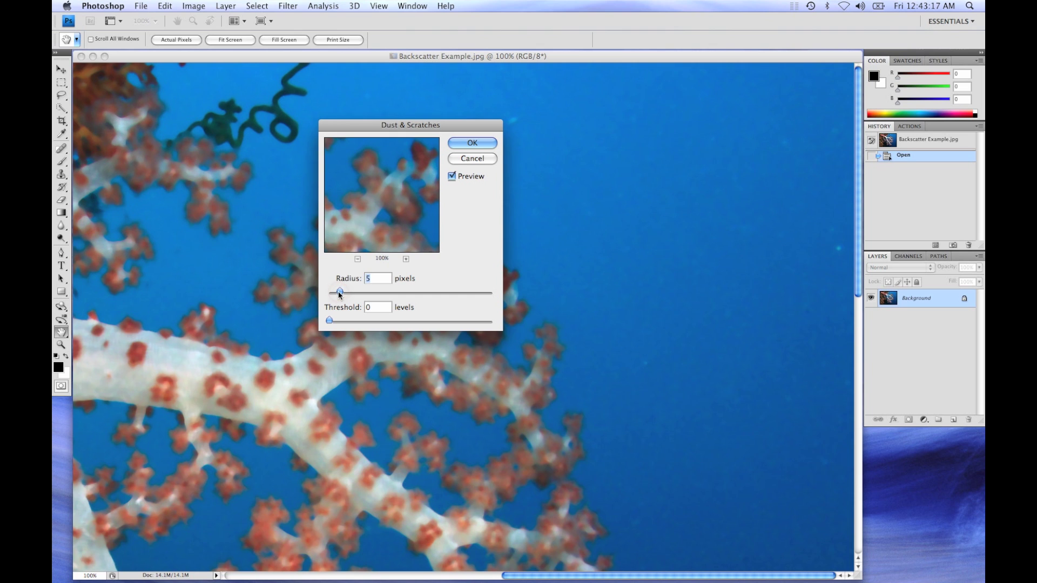
click(478, 140)
click(480, 142)
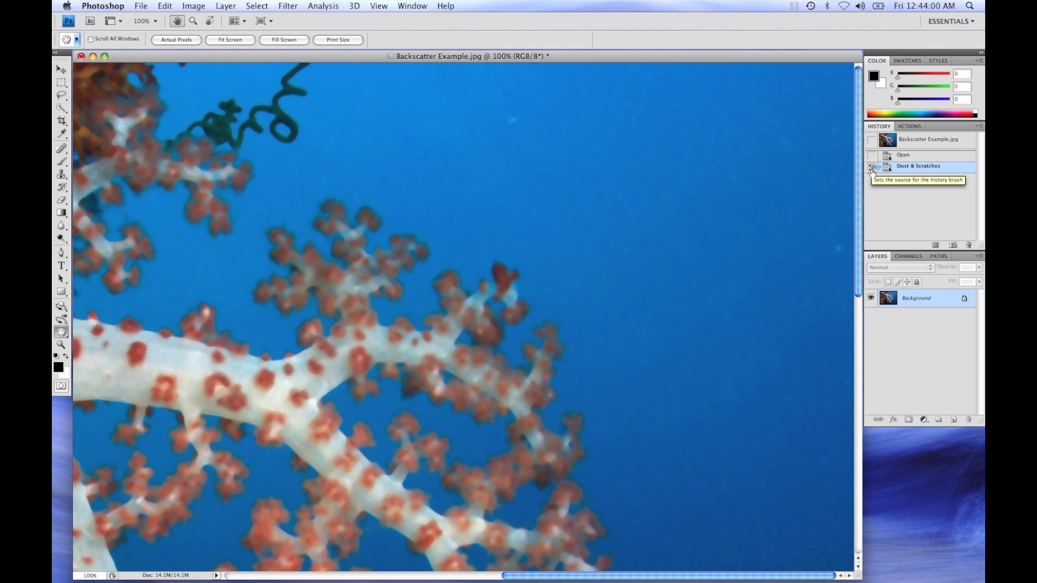
Revert the photo to its original Open state, keeping Dust & Scratches as the history source
click(917, 155)
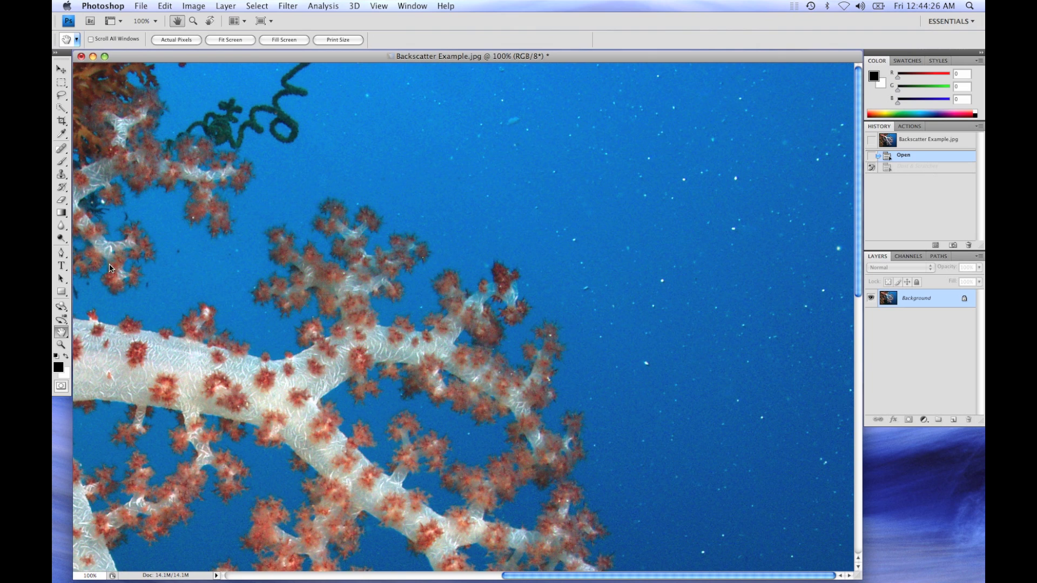
Select the History Brush and set its blending mode to Darken
click(61, 188)
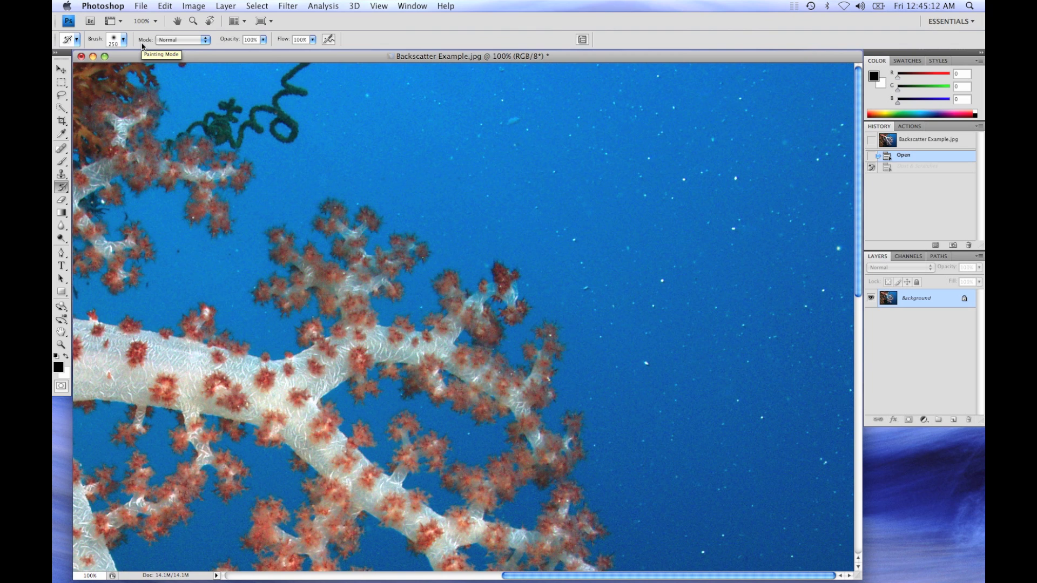
click(204, 40)
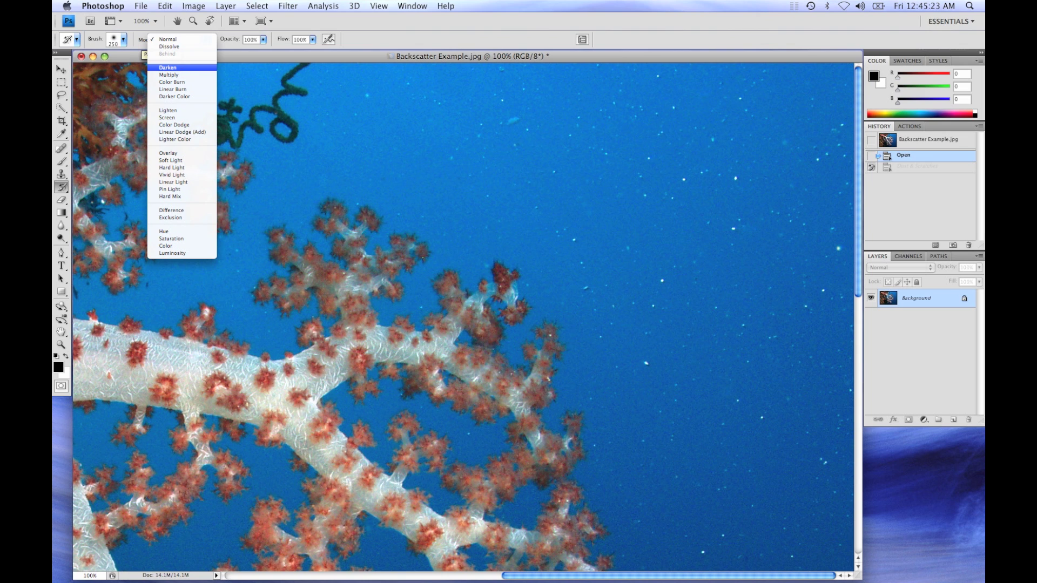
click(167, 67)
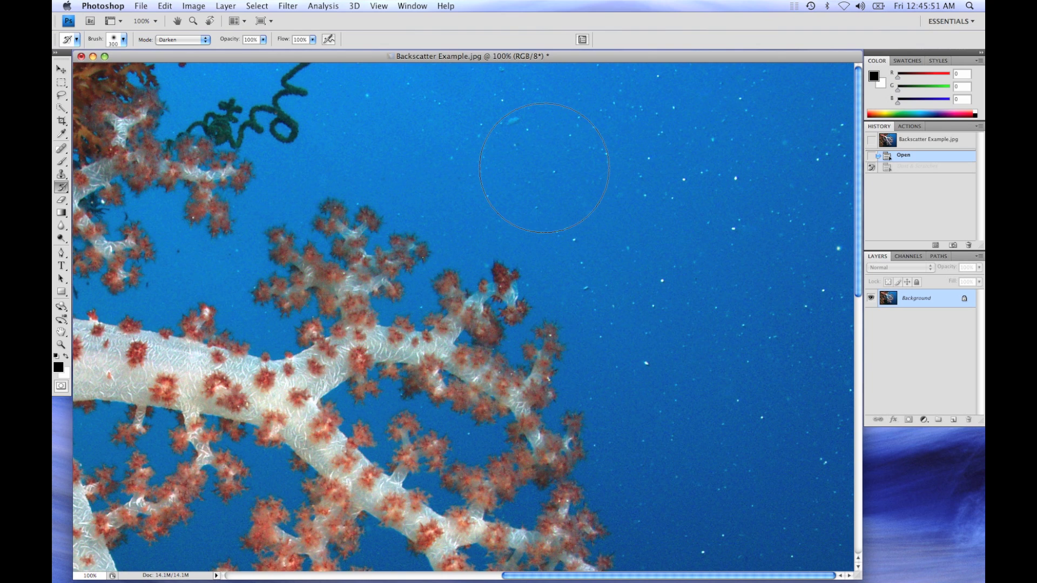
Enlarge the History Brush to 400 px and paint specks out of the upper and right-hand water
key(bracketright)
mouse_move(761, 121)
mouse_down()
mouse_move(801, 114)
mouse_move(696, 123)
mouse_move(564, 117)
mouse_move(637, 139)
mouse_up()
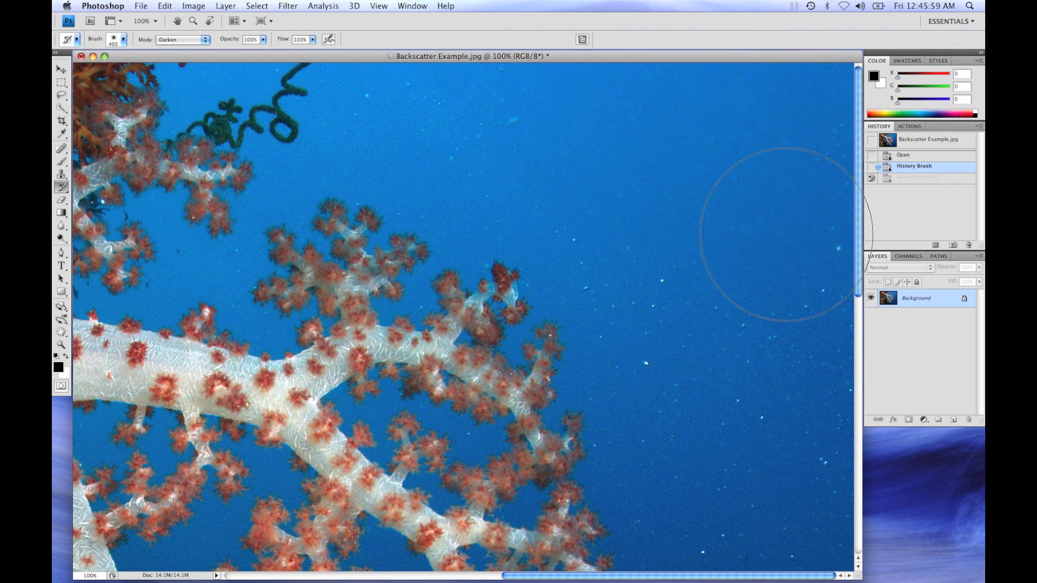
mouse_move(798, 236)
mouse_down()
mouse_move(794, 159)
mouse_move(776, 354)
mouse_up()
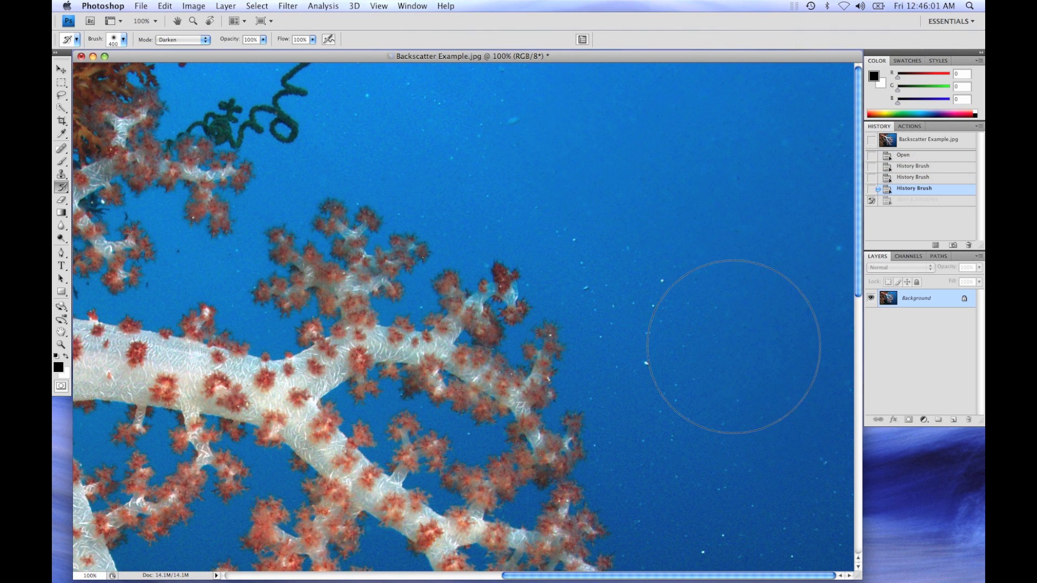
mouse_move(761, 458)
mouse_down()
mouse_move(745, 475)
mouse_move(607, 231)
mouse_move(608, 208)
mouse_move(475, 144)
mouse_move(440, 143)
mouse_move(454, 156)
mouse_move(444, 167)
mouse_up()
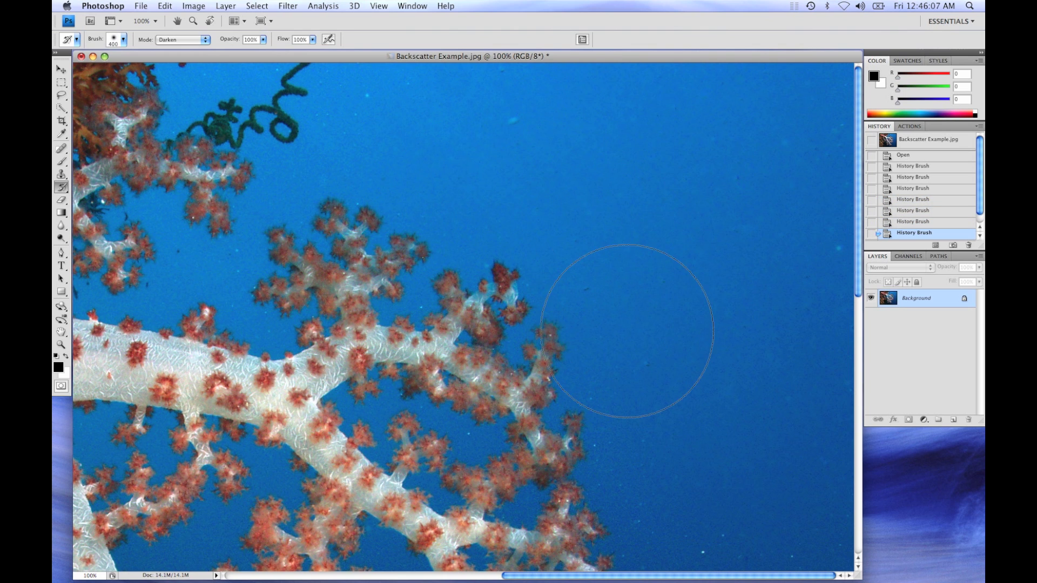
mouse_move(667, 385)
mouse_down()
mouse_move(664, 435)
mouse_move(695, 556)
mouse_move(717, 463)
mouse_up()
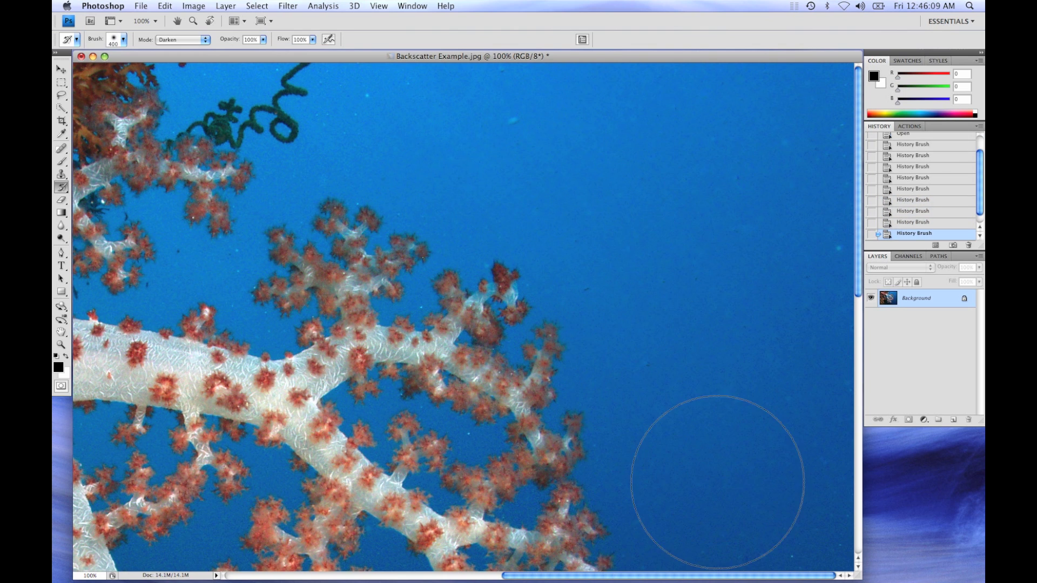
drag(370, 92, 486, 162)
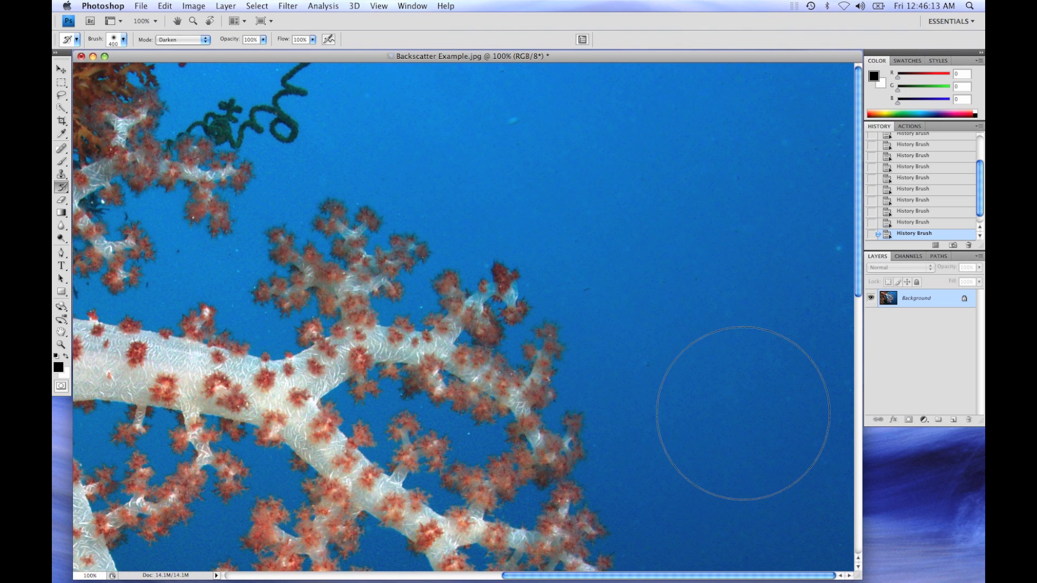
Paint out the remaining specks in the lower water beside the coral
scroll(740, 412, down, 3)
scroll(741, 412, down, 10)
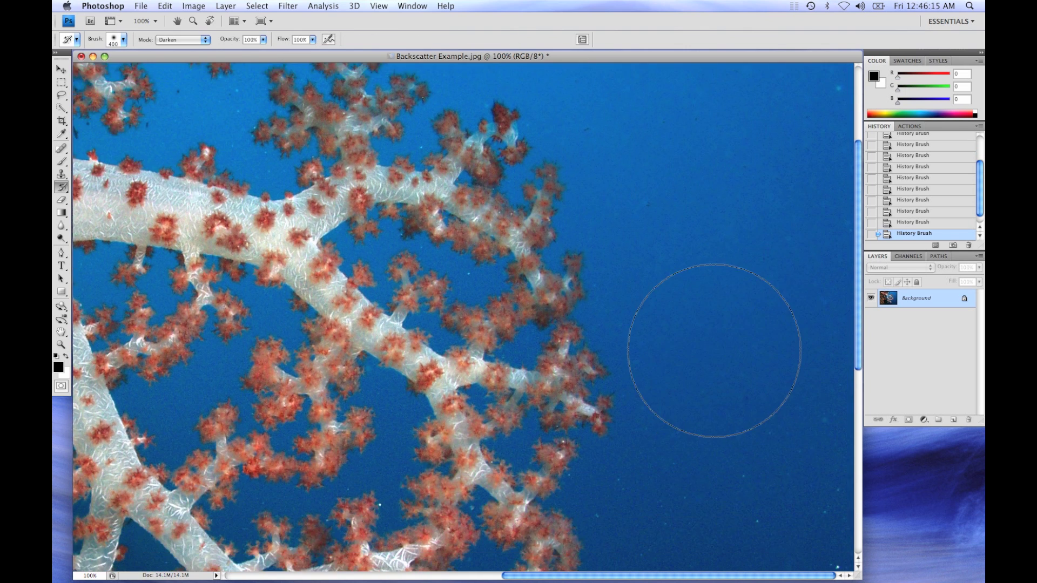
mouse_move(674, 338)
mouse_down()
mouse_move(687, 393)
mouse_move(689, 335)
mouse_move(660, 458)
mouse_move(690, 485)
mouse_move(675, 479)
mouse_up()
scroll(689, 467, down, 5)
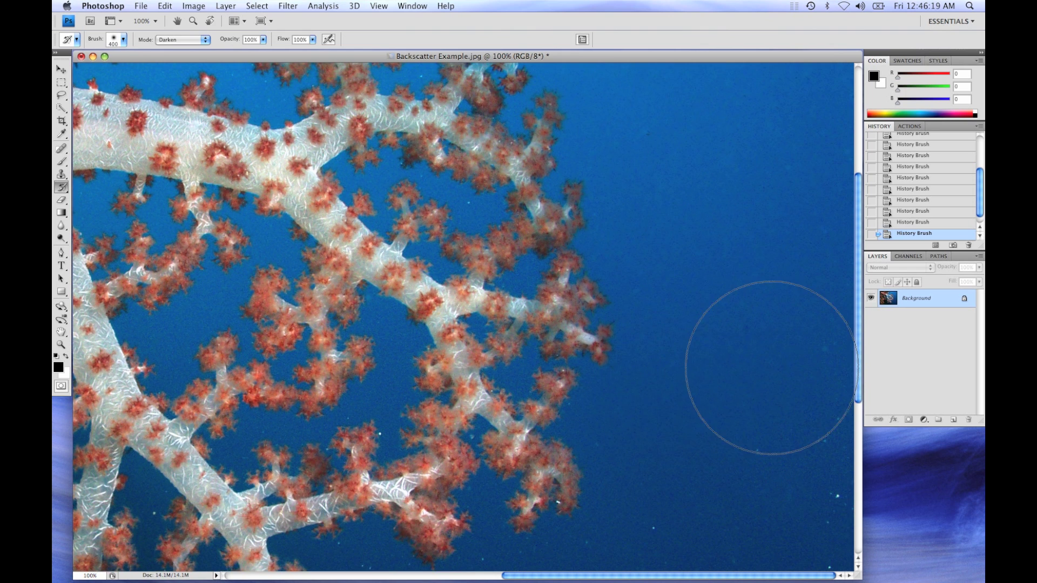
scroll(735, 350, down, 5)
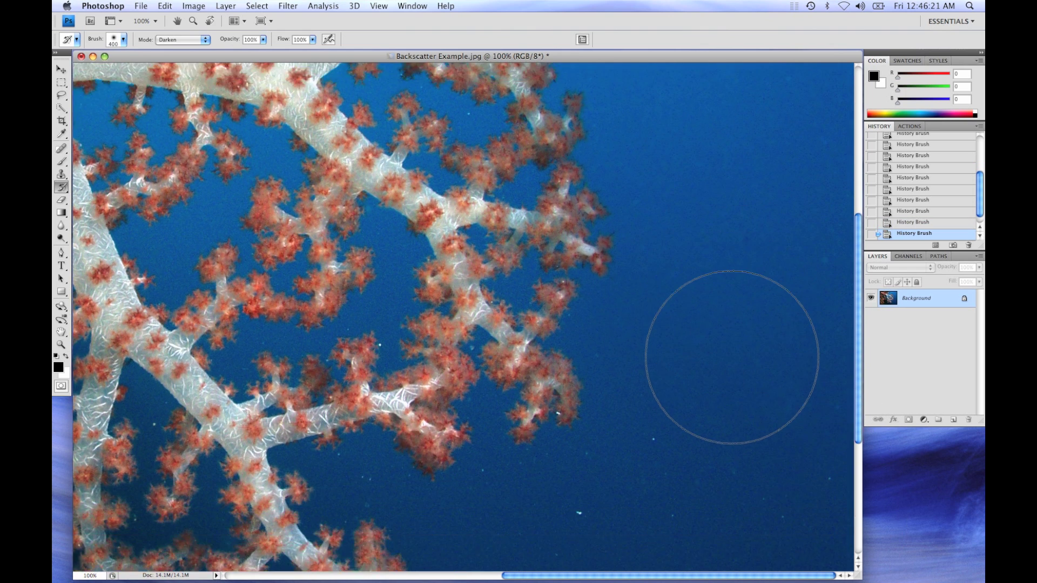
mouse_move(665, 399)
mouse_down()
mouse_move(630, 475)
mouse_move(689, 436)
mouse_move(768, 439)
mouse_move(793, 486)
mouse_up()
scroll(717, 358, down, 6)
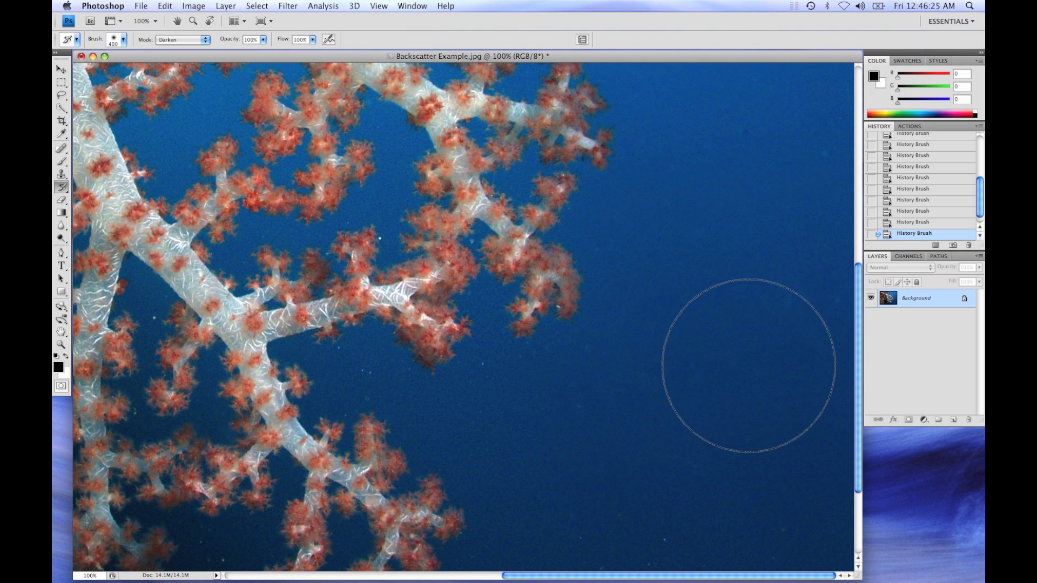
click(669, 537)
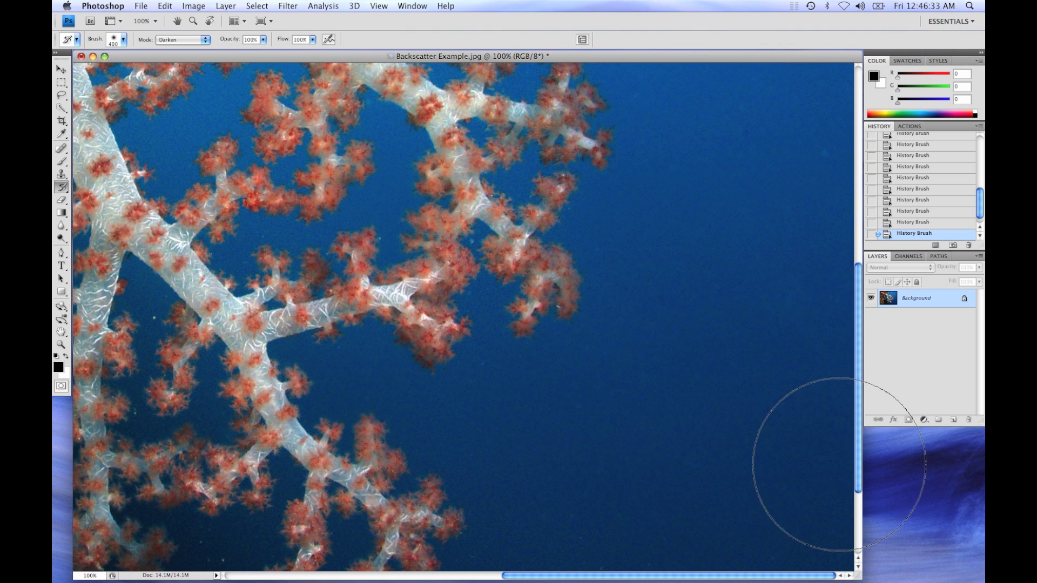
scroll(702, 242, up, 10)
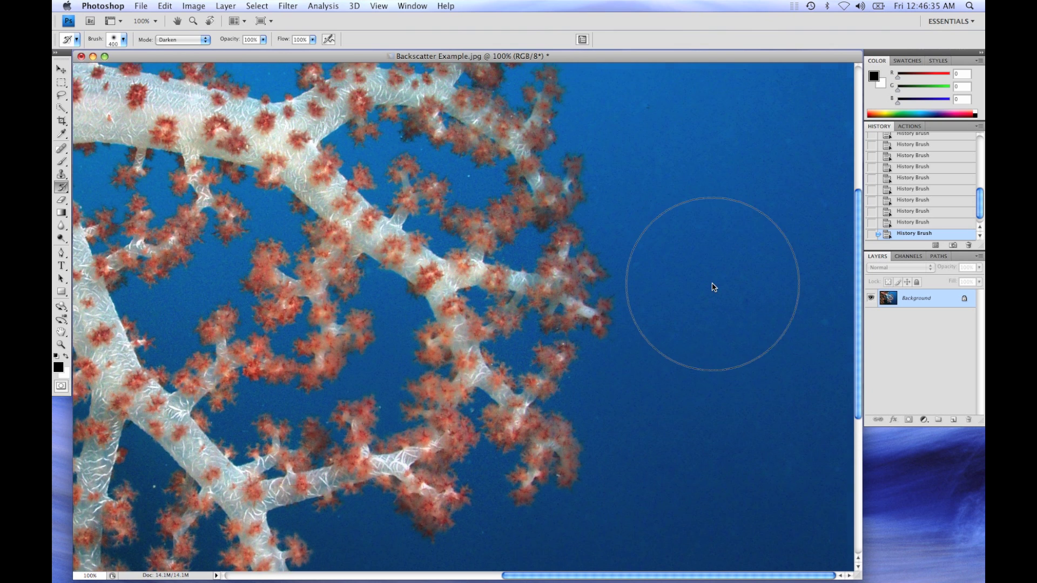
scroll(713, 283, up, 5)
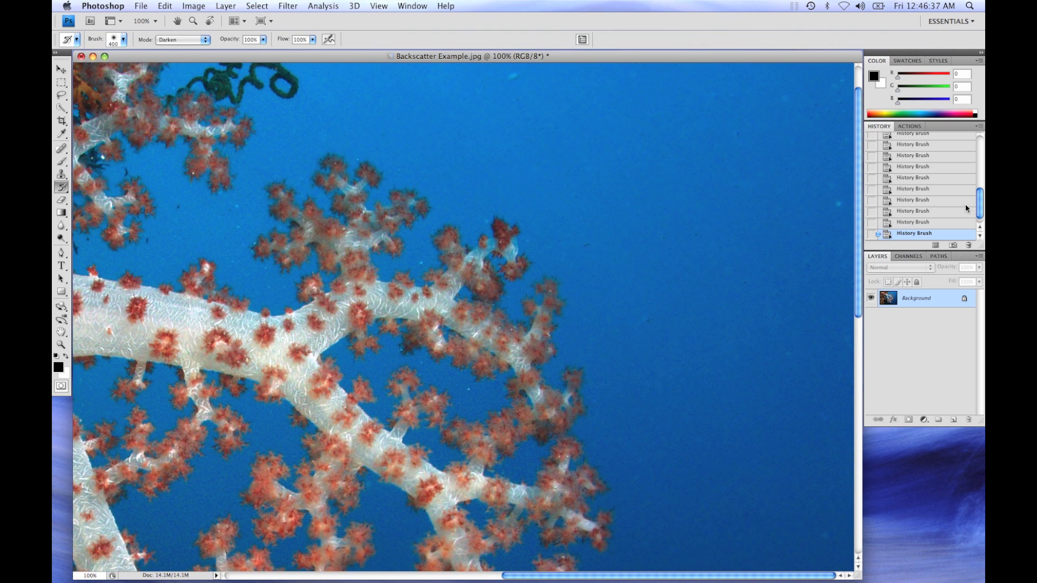
scroll(981, 210, up, 10)
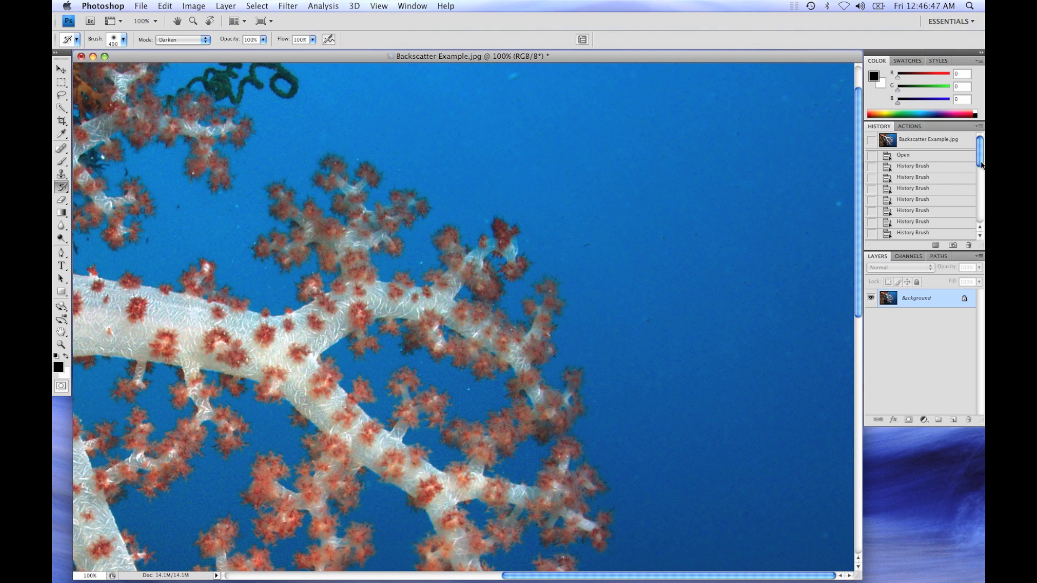
drag(981, 165, 981, 221)
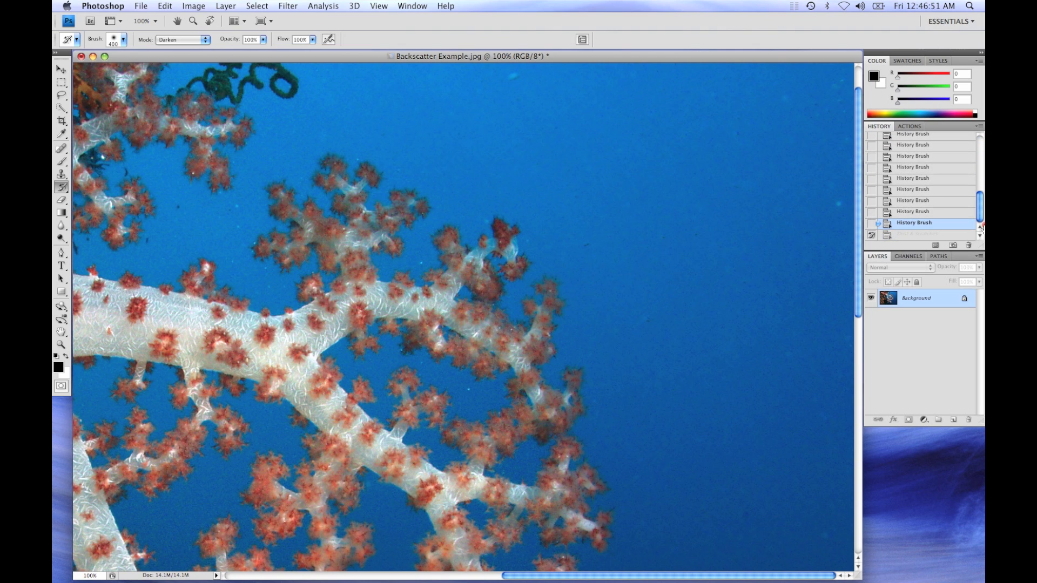
click(877, 222)
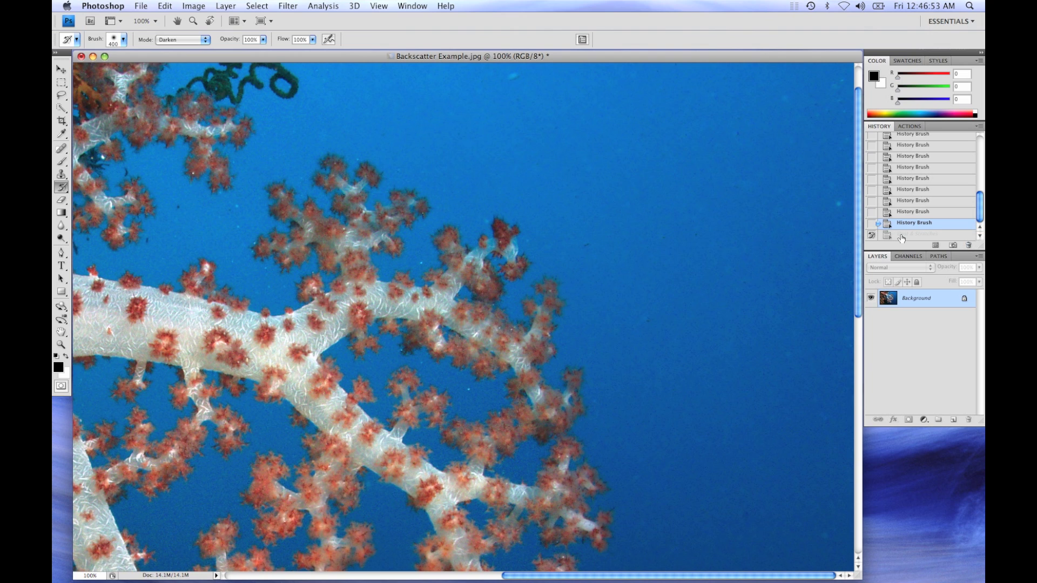